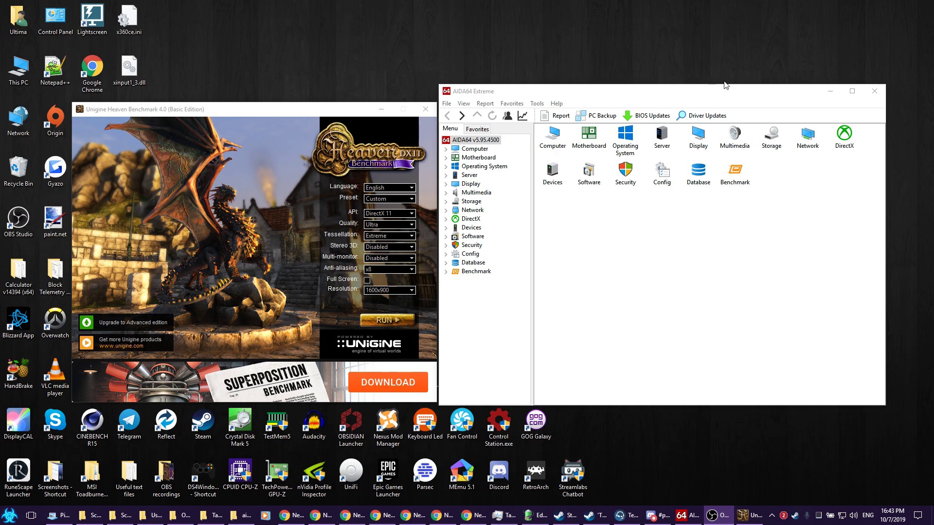
Step: Bring AIDA64 Extreme forward and open its Tools menu for the System Stability Test
{"action": "left_click", "coordinate": [741, 94]}
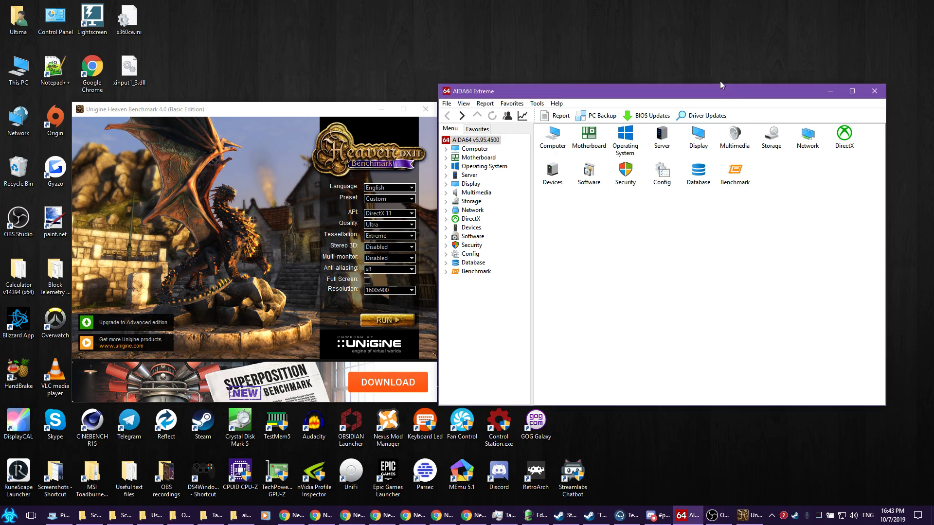
{"action": "left_click", "coordinate": [536, 104]}
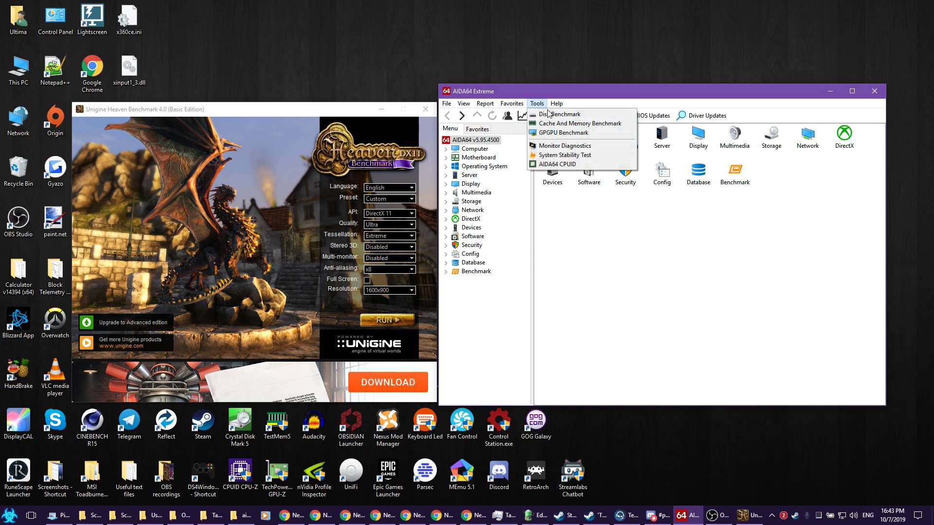
{"action": "left_click", "coordinate": [583, 156]}
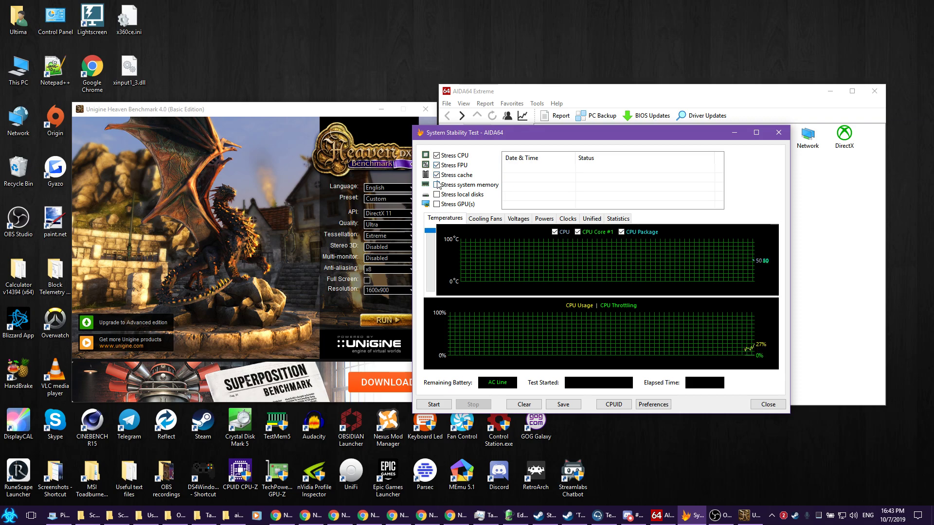
{"action": "left_click", "coordinate": [437, 166]}
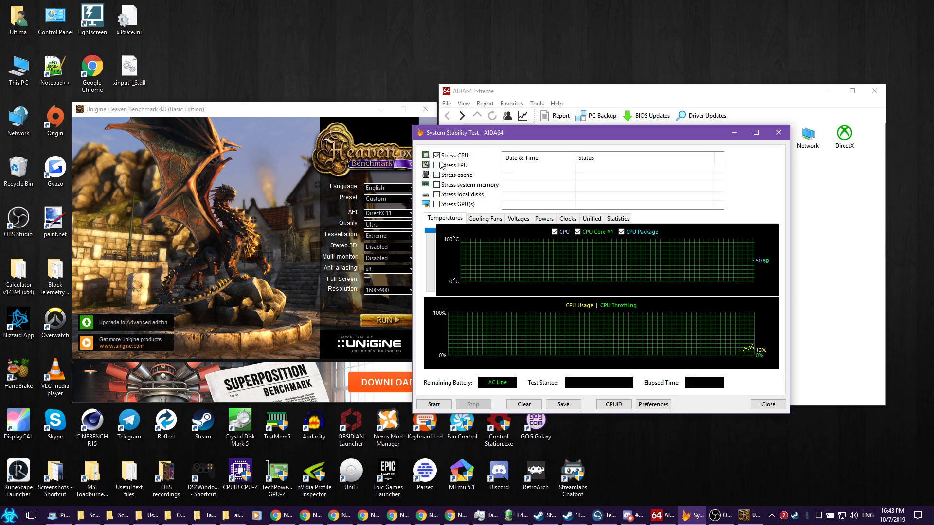
{"action": "left_click", "coordinate": [437, 165]}
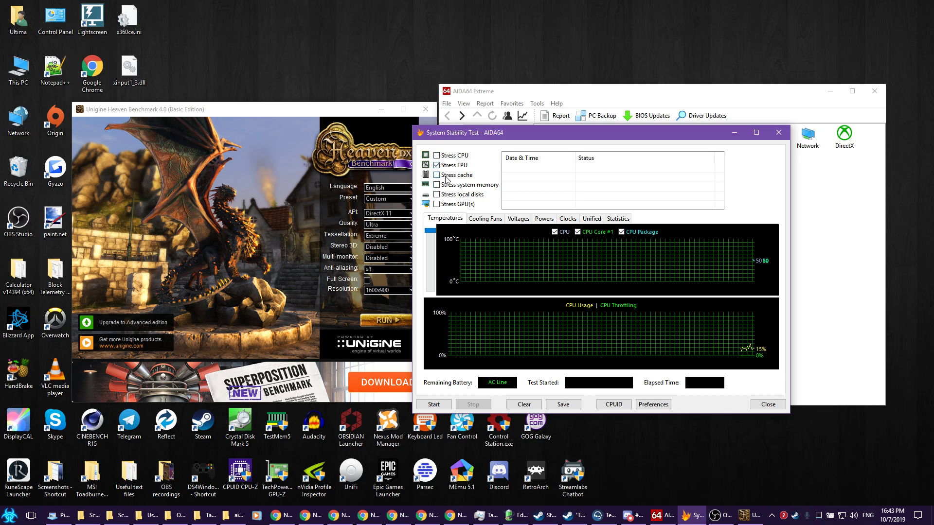
{"action": "left_click", "coordinate": [438, 156]}
{"action": "left_click", "coordinate": [438, 156]}
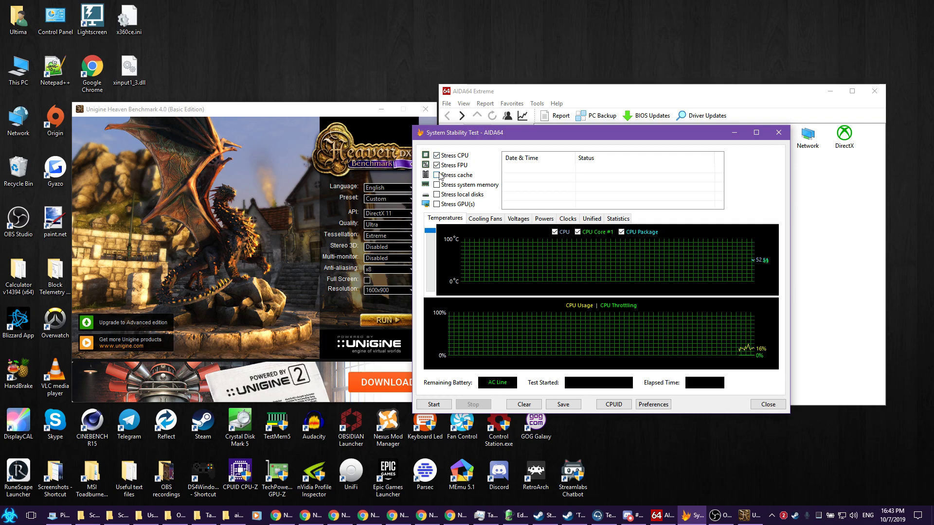
{"action": "left_click", "coordinate": [440, 175]}
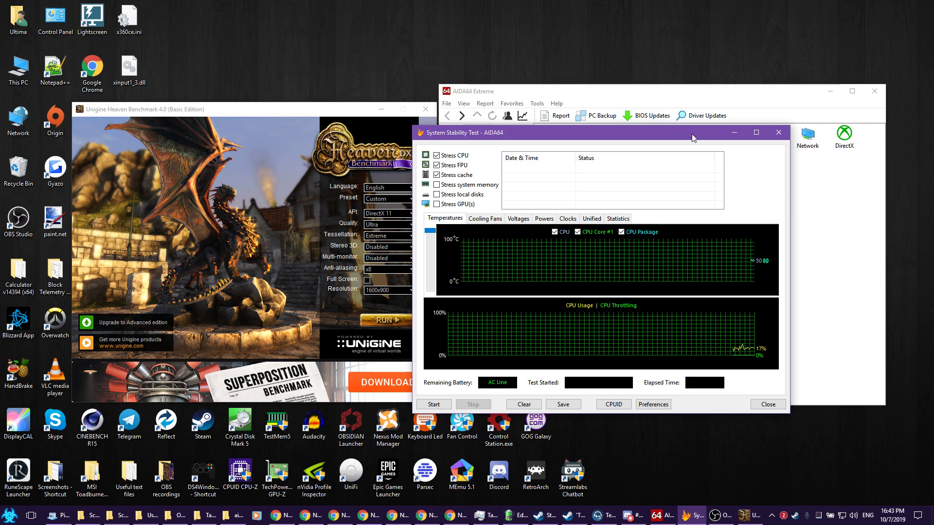
Step: Shift the stability test and Heaven launcher left, keep 1600x900 resolution, and minimize AIDA64's main window
{"action": "left_click_drag", "start_coordinate": [692, 133], "coordinate": [664, 136]}
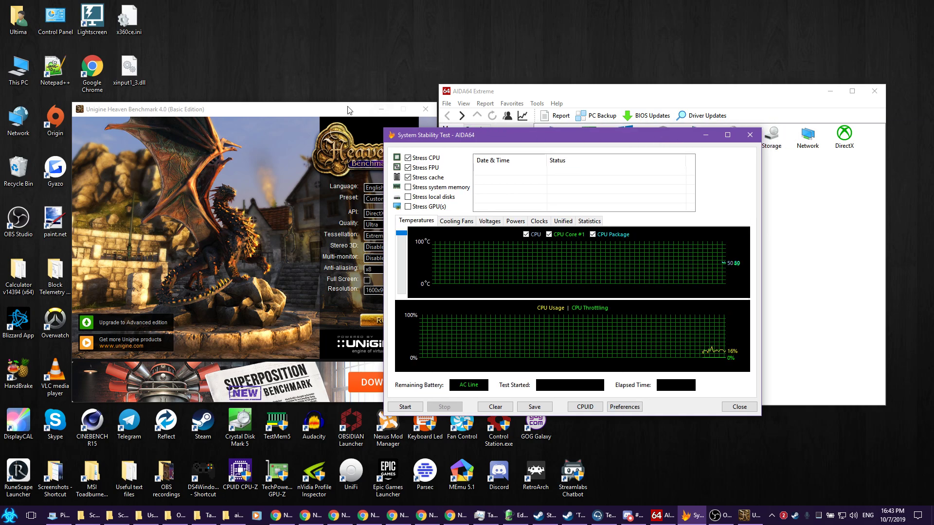
{"action": "left_click_drag", "start_coordinate": [270, 109], "coordinate": [232, 101]}
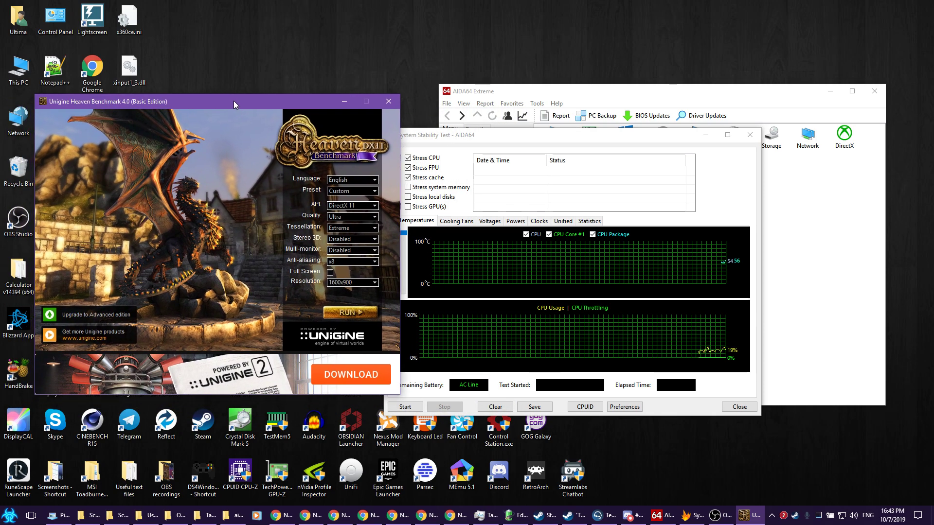
{"action": "left_click", "coordinate": [374, 284]}
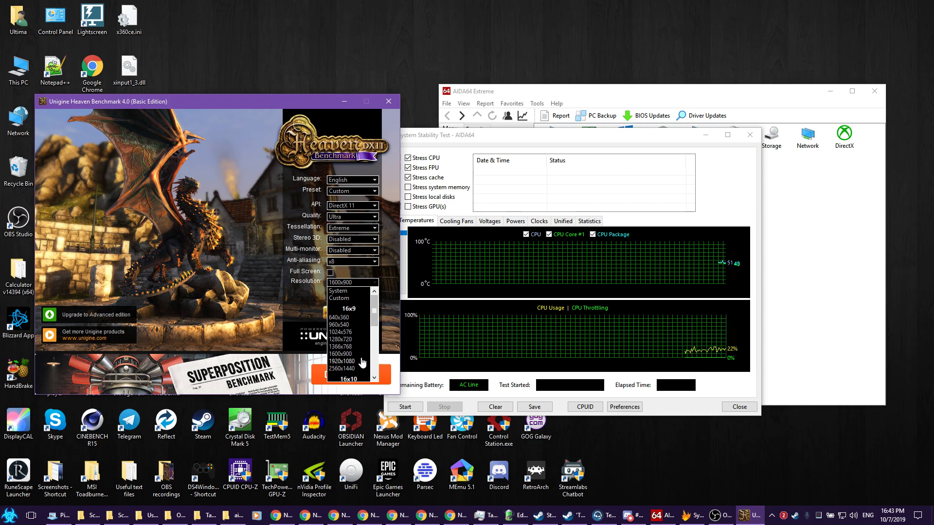
{"action": "left_click", "coordinate": [374, 285]}
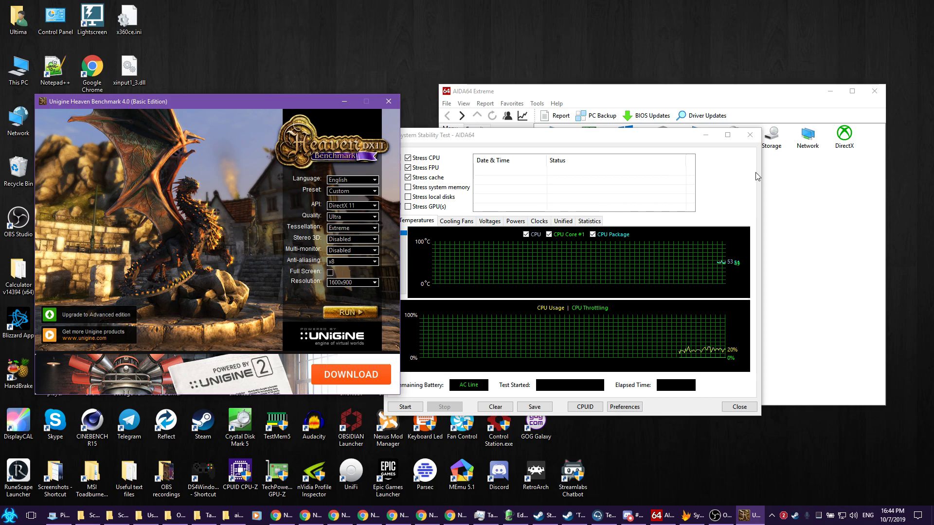
{"action": "left_click", "coordinate": [831, 92]}
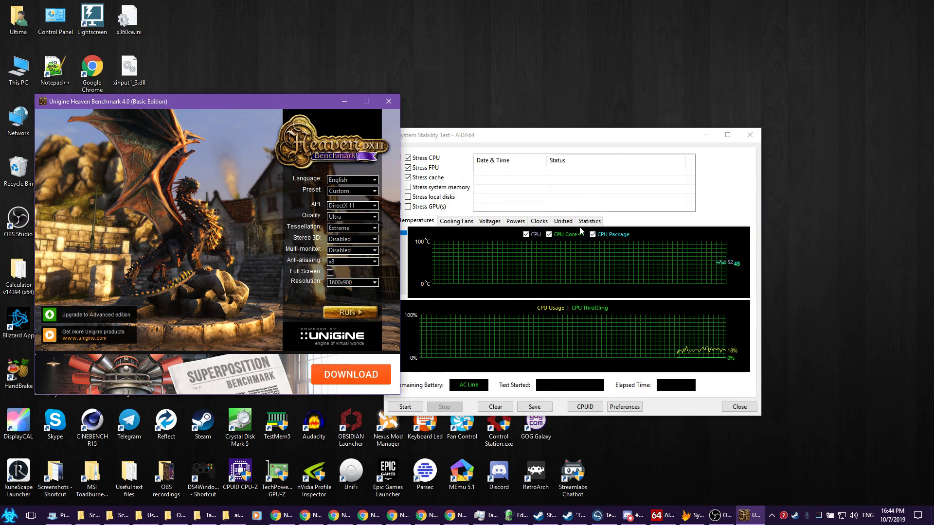
Step: Launch HWiNFO64 from the Start menu with administrator rights in sensors-only mode
{"action": "left_click_drag", "start_coordinate": [576, 138], "coordinate": [597, 104]}
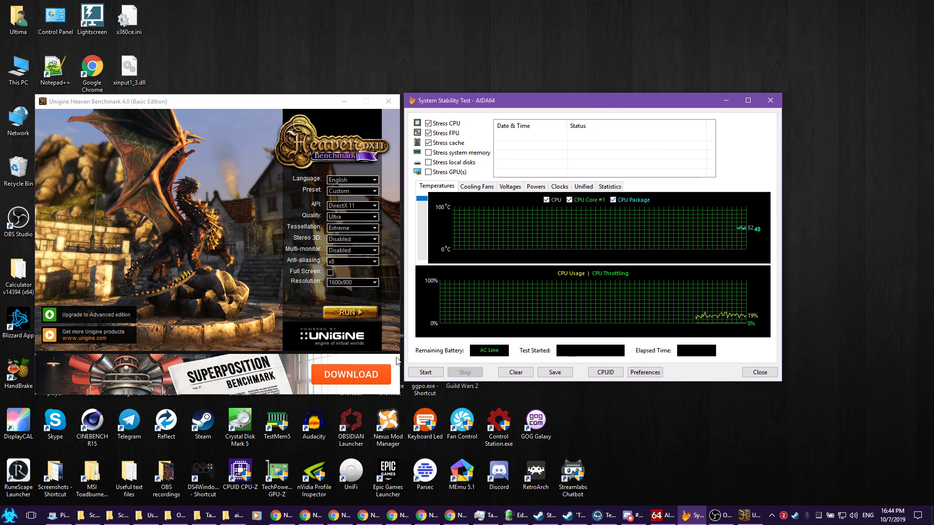
{"action": "left_click", "coordinate": [9, 515]}
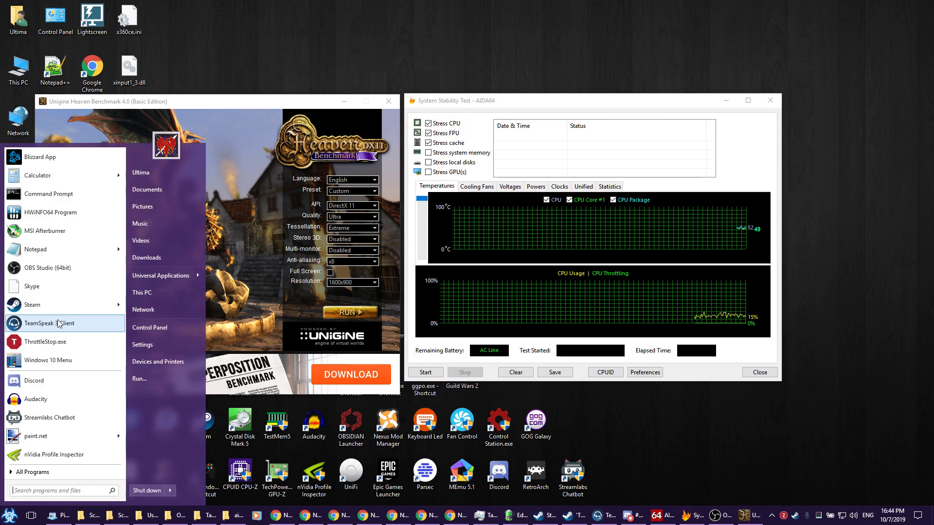
{"action": "left_click", "coordinate": [54, 213]}
{"action": "left_click", "coordinate": [748, 325]}
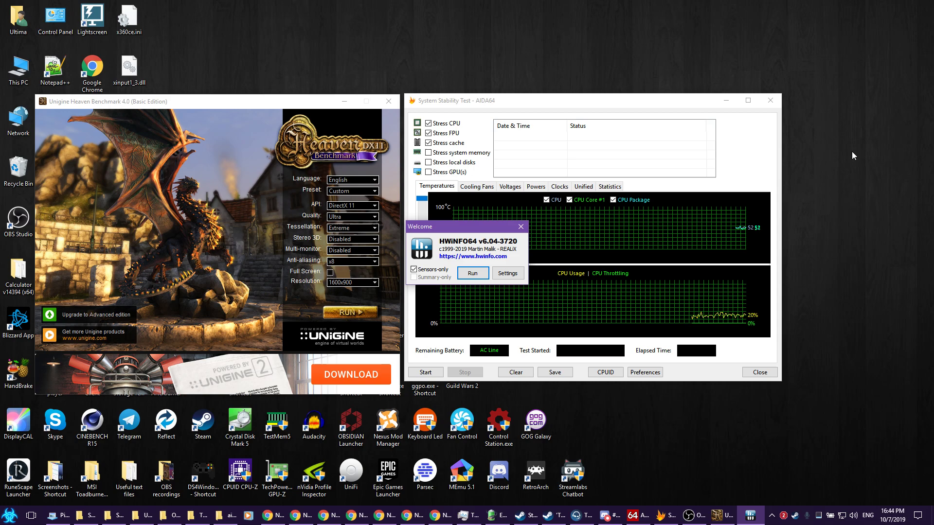
{"action": "left_click", "coordinate": [473, 273]}
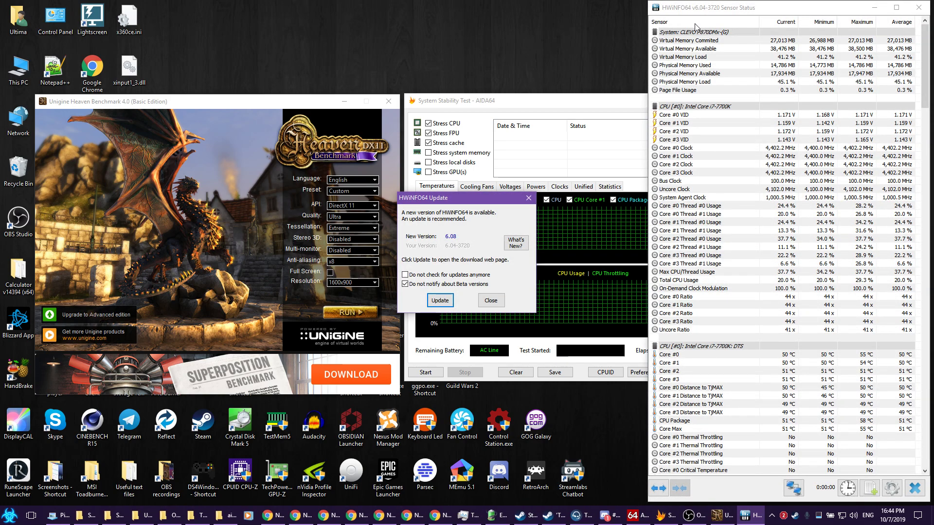
Step: Dismiss the update notice and set HWiNFO64's global sensor polling period to 500 ms
{"action": "left_click", "coordinate": [490, 305]}
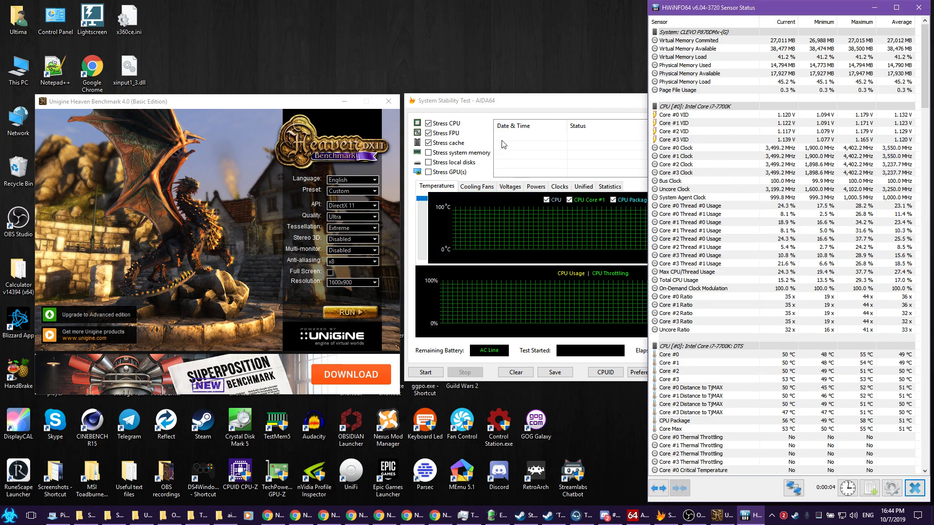
{"action": "left_click", "coordinate": [894, 495]}
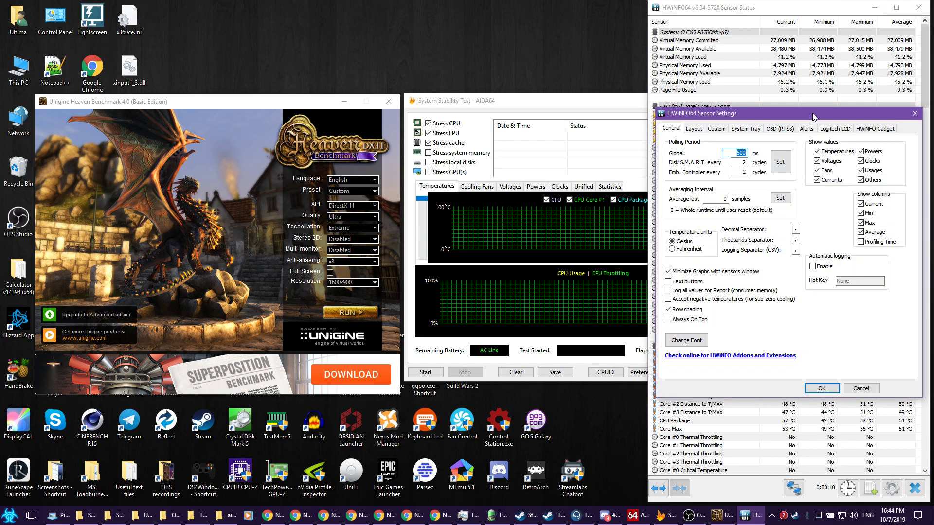
{"action": "left_click_drag", "start_coordinate": [813, 117], "coordinate": [540, 124]}
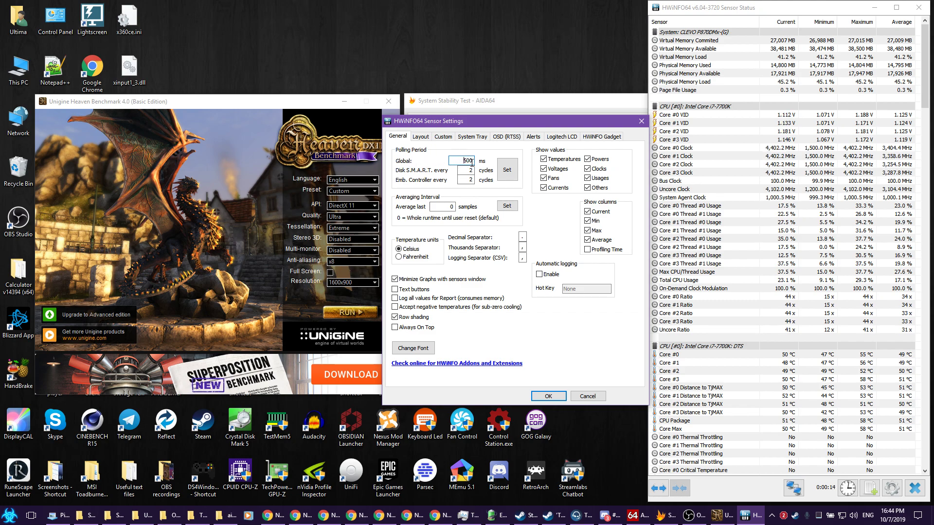
{"action": "type", "text": "2"}
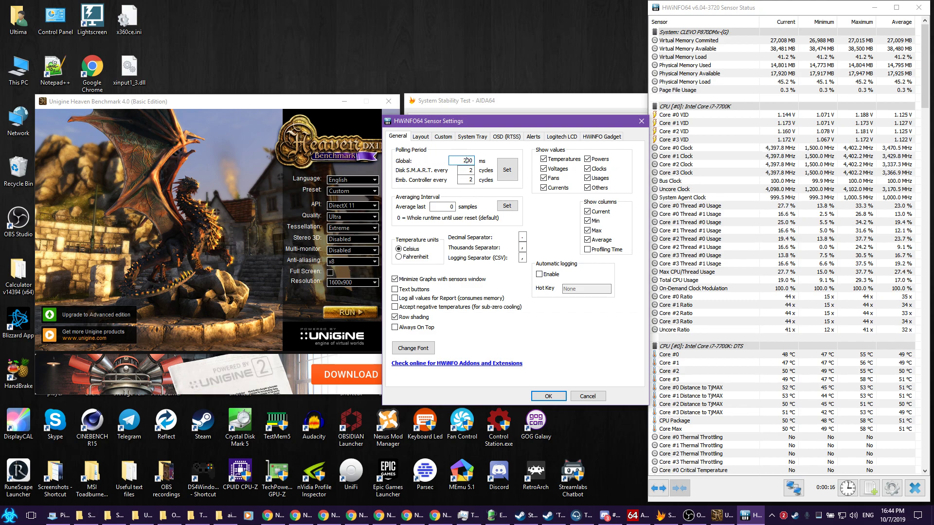
{"action": "type", "text": "0"}
{"action": "key", "text": "BackSpace"}
{"action": "key", "text": "BackSpace"}
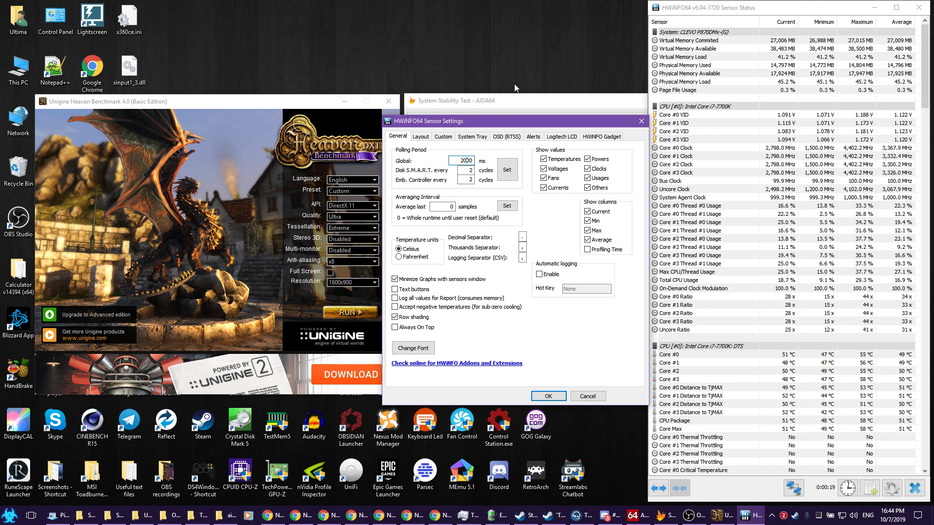
{"action": "type", "text": "5"}
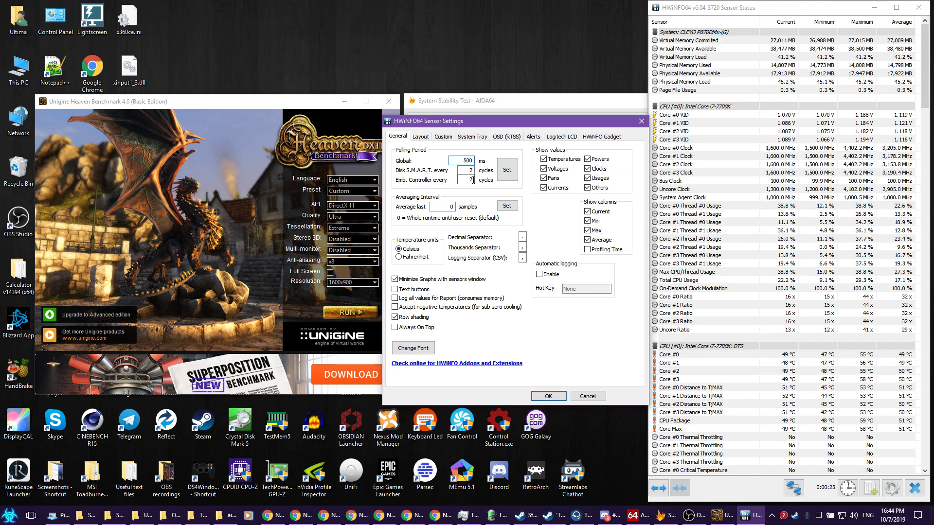
{"action": "left_click", "coordinate": [511, 171]}
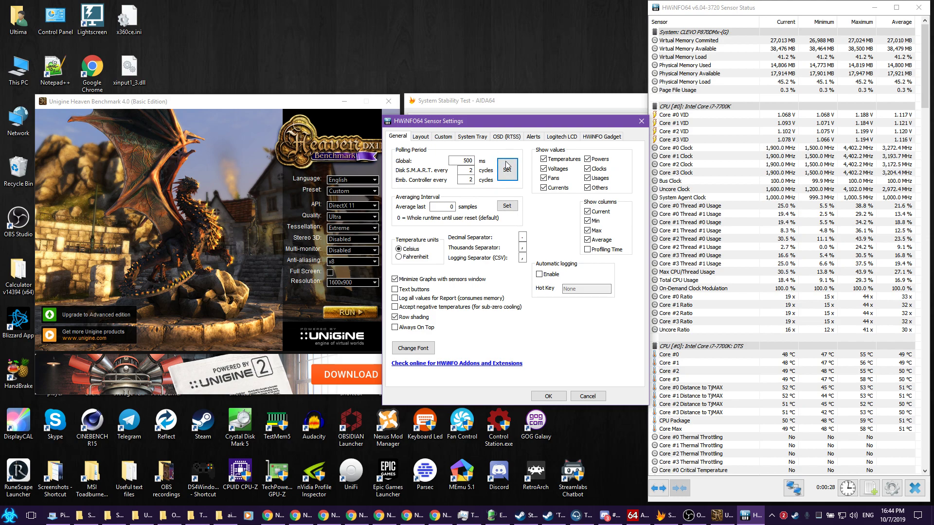
{"action": "left_click", "coordinate": [548, 396]}
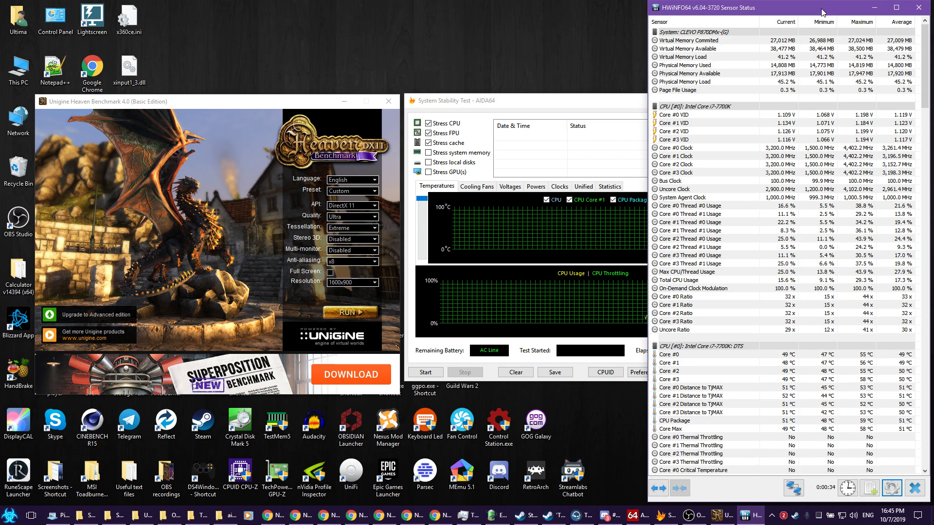
Step: Widen the Sensor Status window to three columns and scroll down to the GPU and network sensors
{"action": "left_click", "coordinate": [660, 489]}
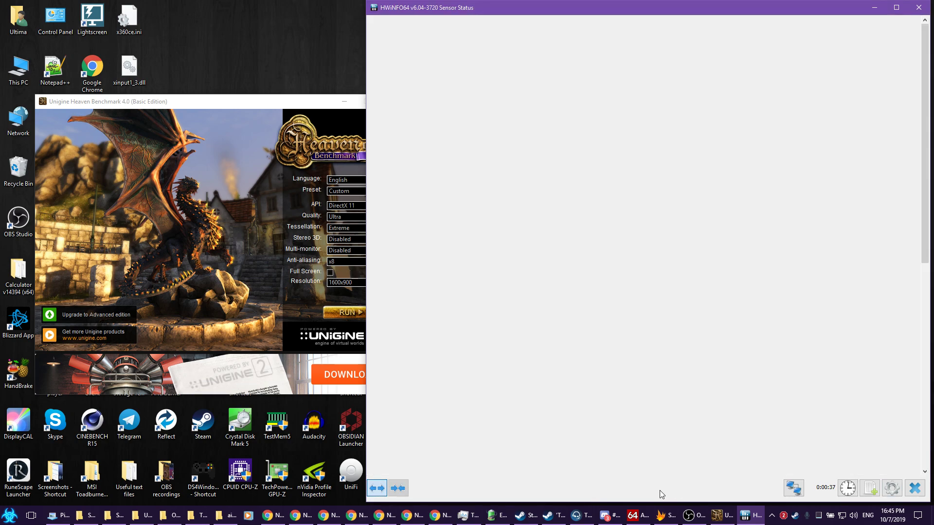
{"action": "left_click", "coordinate": [377, 489]}
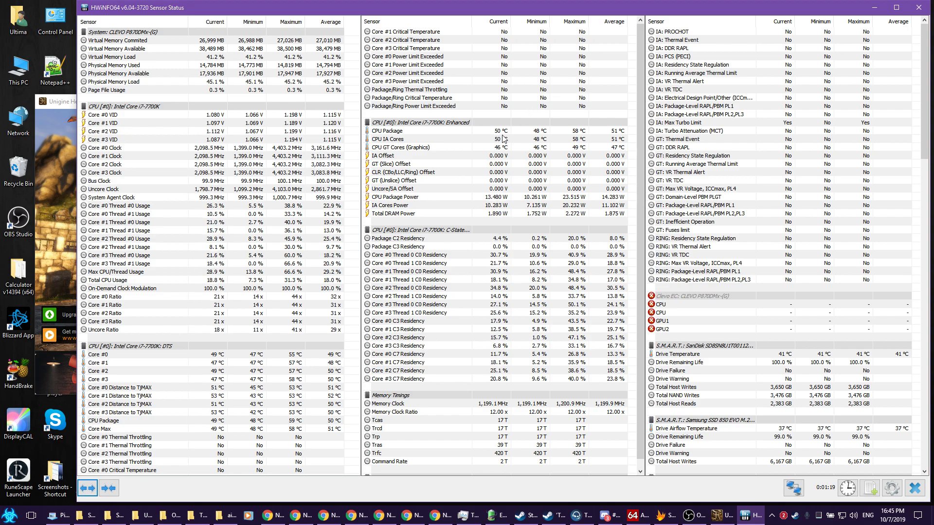
{"action": "scroll", "coordinate": [729, 238], "scroll_direction": "down", "scroll_amount": 20}
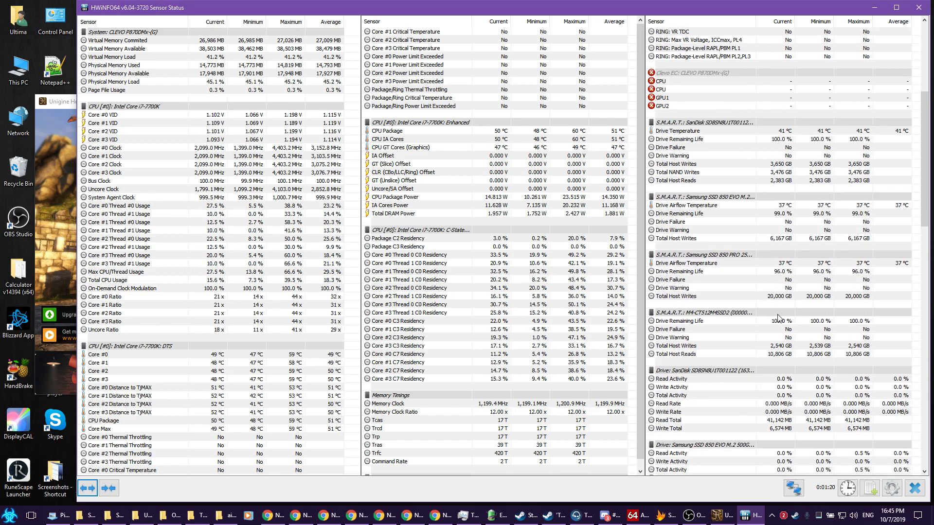
{"action": "scroll", "coordinate": [782, 249], "scroll_direction": "down", "scroll_amount": 13}
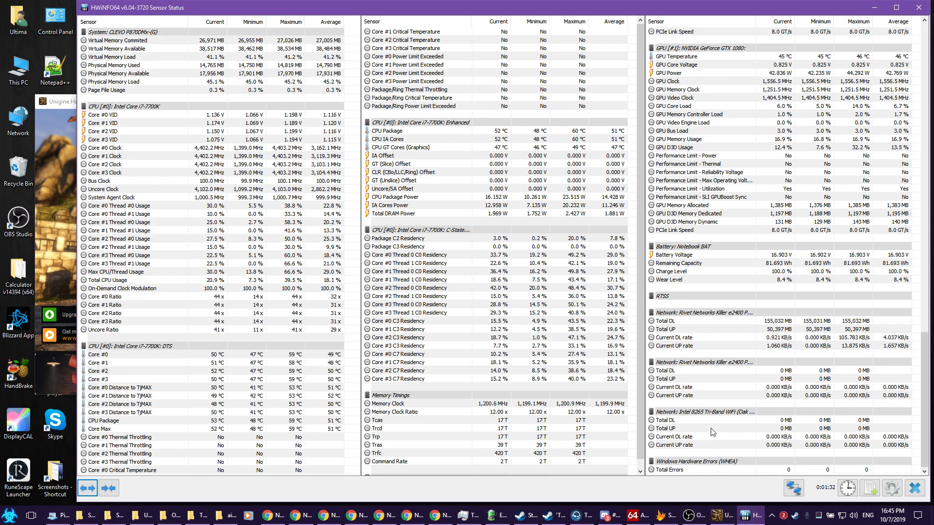
Step: Run the Heaven benchmark and move its render window to the top of the screen
{"action": "left_click", "coordinate": [719, 515]}
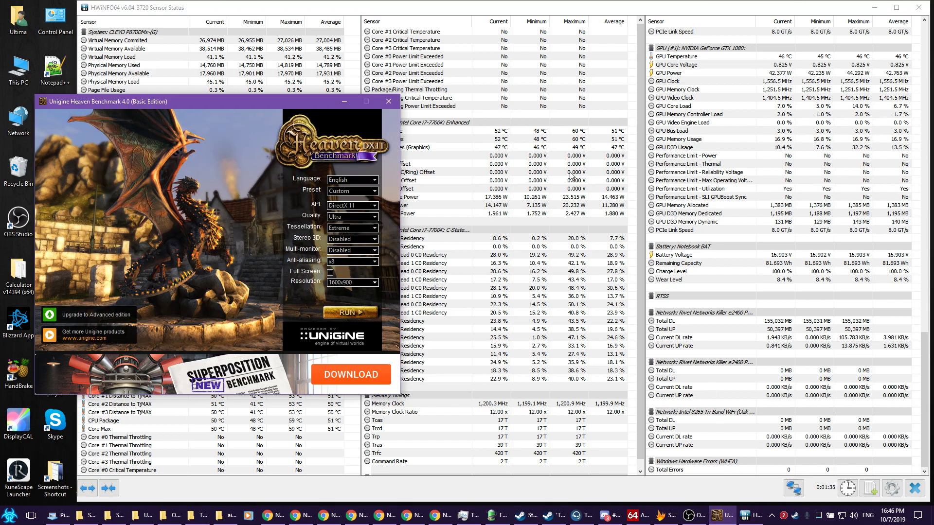
{"action": "left_click", "coordinate": [349, 311]}
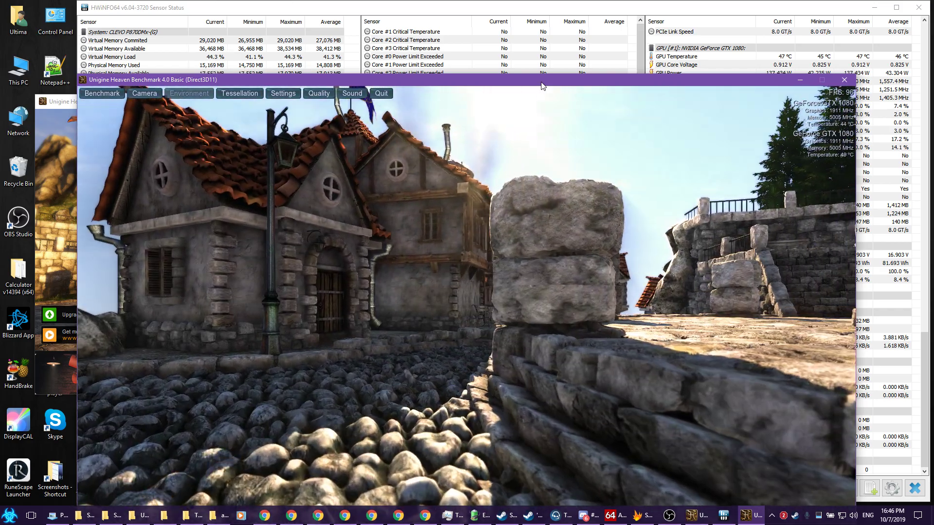
{"action": "left_click_drag", "start_coordinate": [542, 85], "coordinate": [468, 17]}
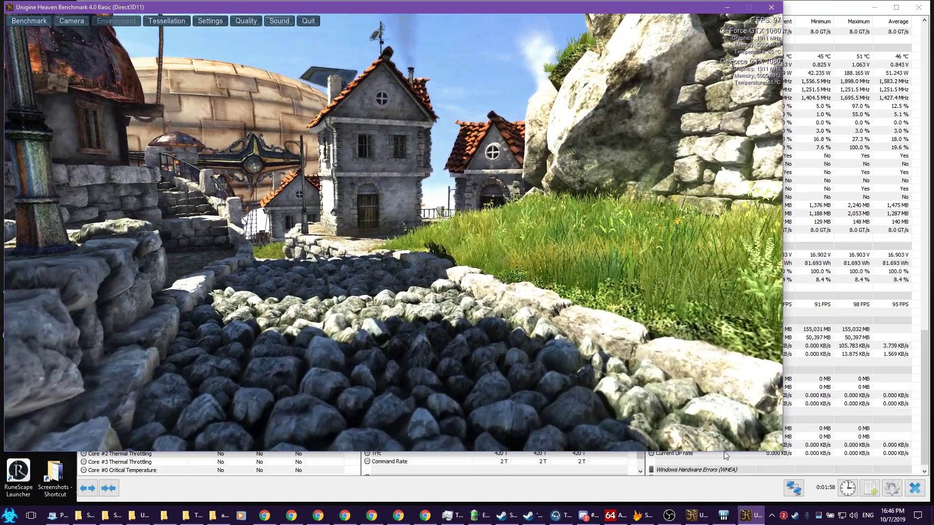
Step: Start AIDA64's CPU, FPU and cache stress test, then reset HWiNFO's elapsed timer and min/max values
{"action": "left_click", "coordinate": [823, 11]}
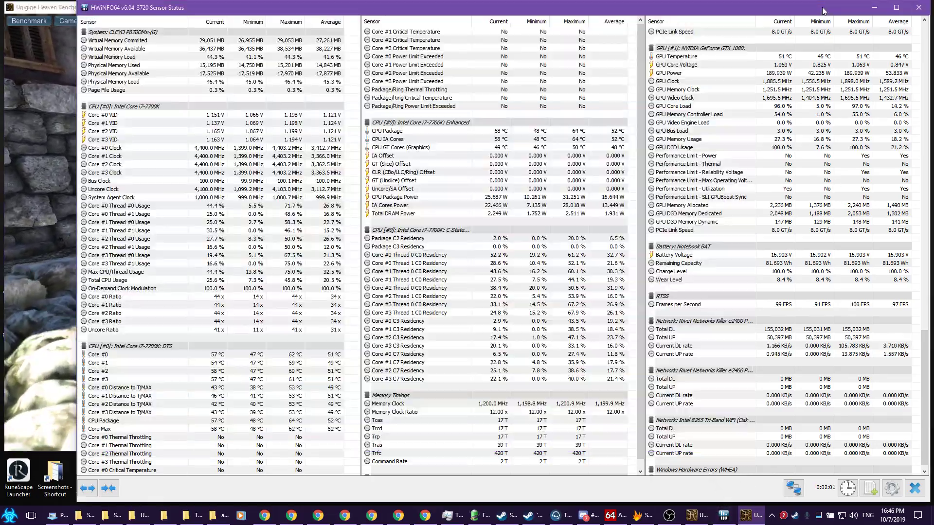
{"action": "left_click", "coordinate": [641, 517]}
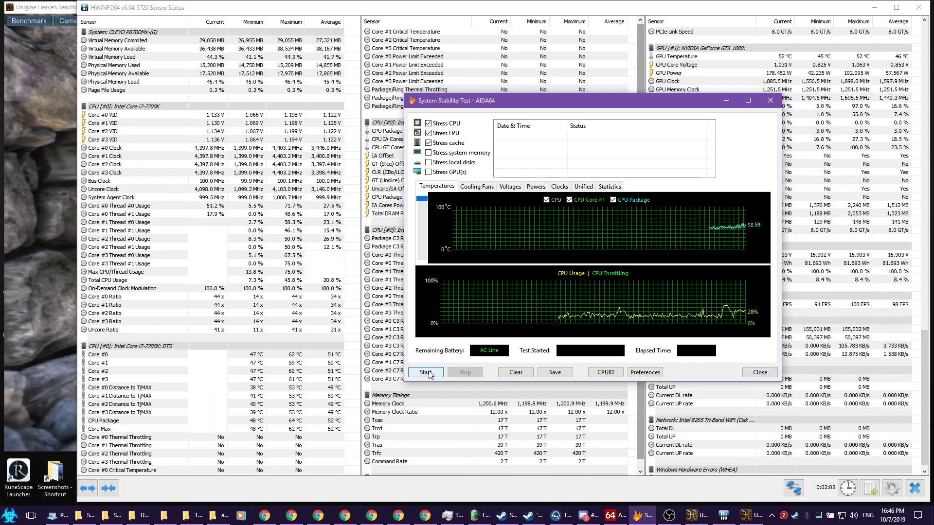
{"action": "left_click", "coordinate": [425, 372]}
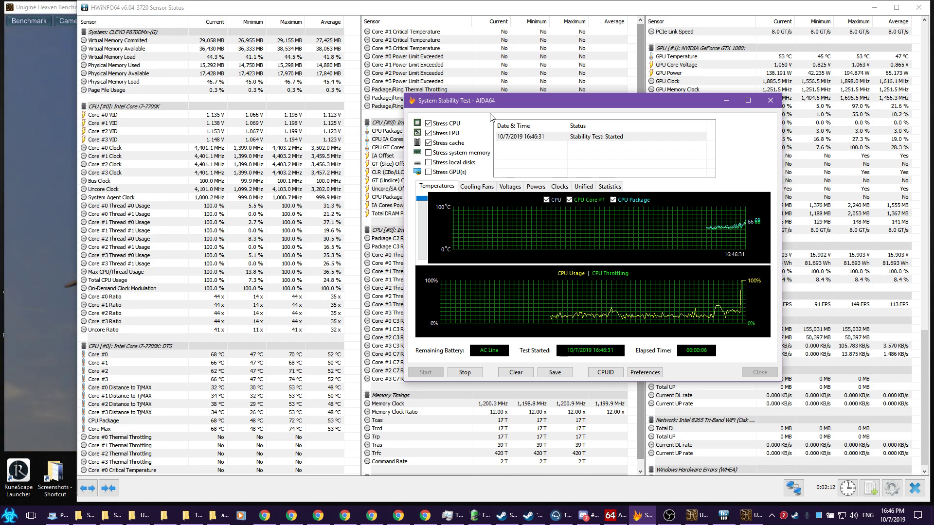
{"action": "left_click", "coordinate": [493, 11]}
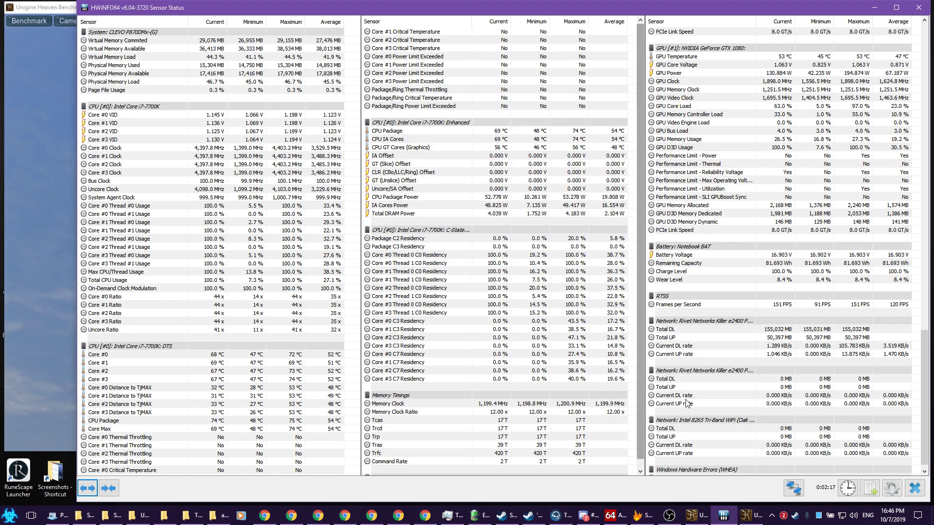
{"action": "left_click", "coordinate": [848, 489]}
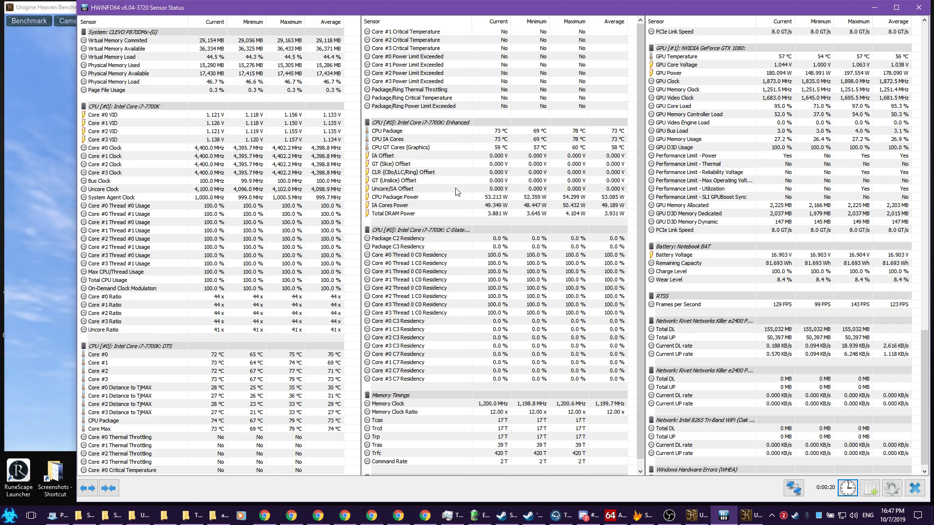
Step: Raise the running AIDA64 stability test window and drag it lower on screen
{"action": "left_click", "coordinate": [652, 519]}
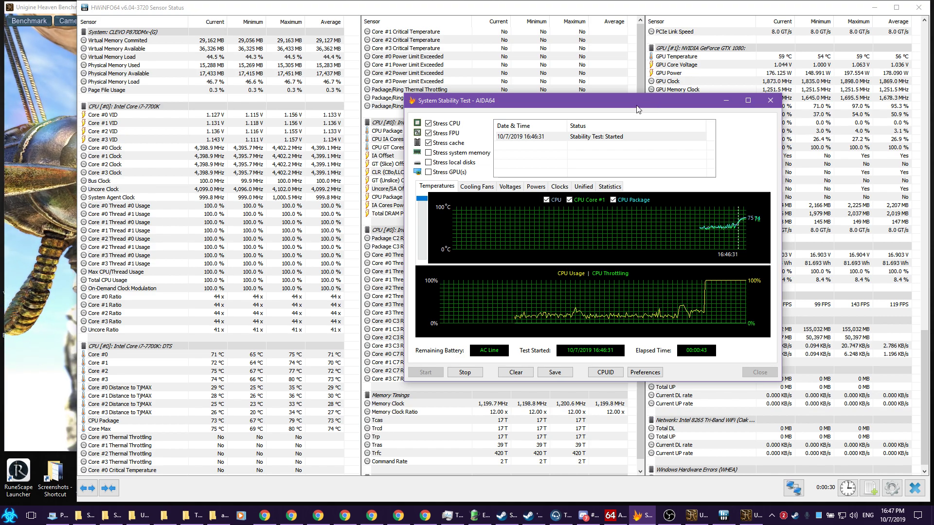
{"action": "left_click_drag", "start_coordinate": [633, 109], "coordinate": [594, 252]}
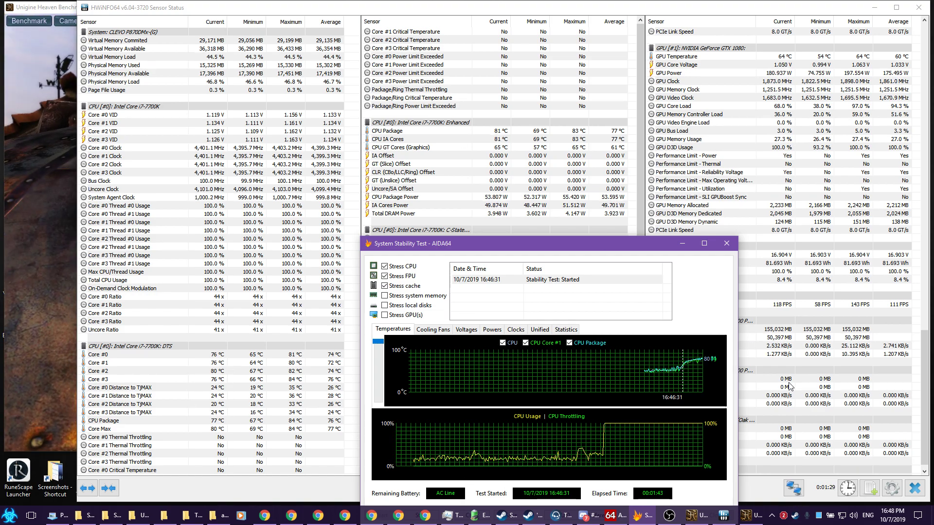
Step: Stop the stability test at 1:47, then cycle back through Heaven, AIDA64 and HWiNFO's sensor readings
{"action": "left_click_drag", "start_coordinate": [581, 239], "coordinate": [563, 112]}
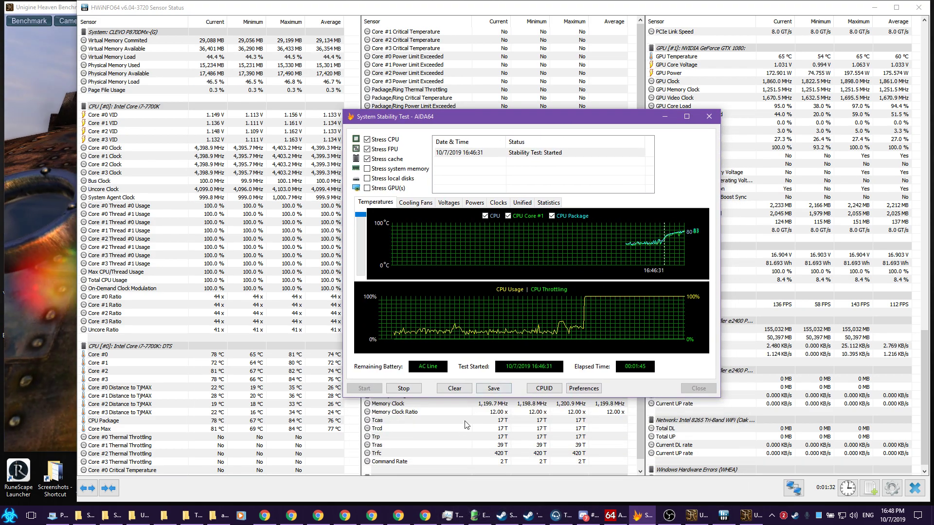
{"action": "left_click", "coordinate": [417, 392]}
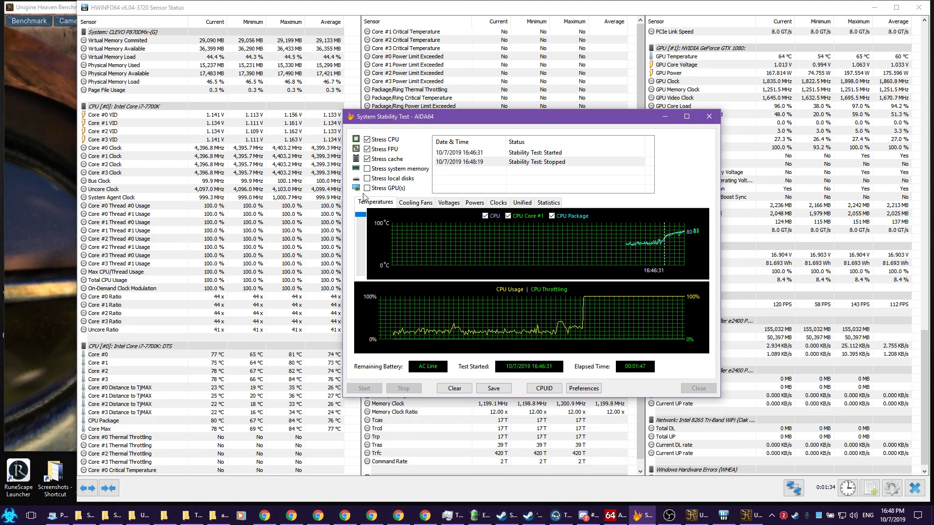
{"action": "left_click", "coordinate": [51, 285]}
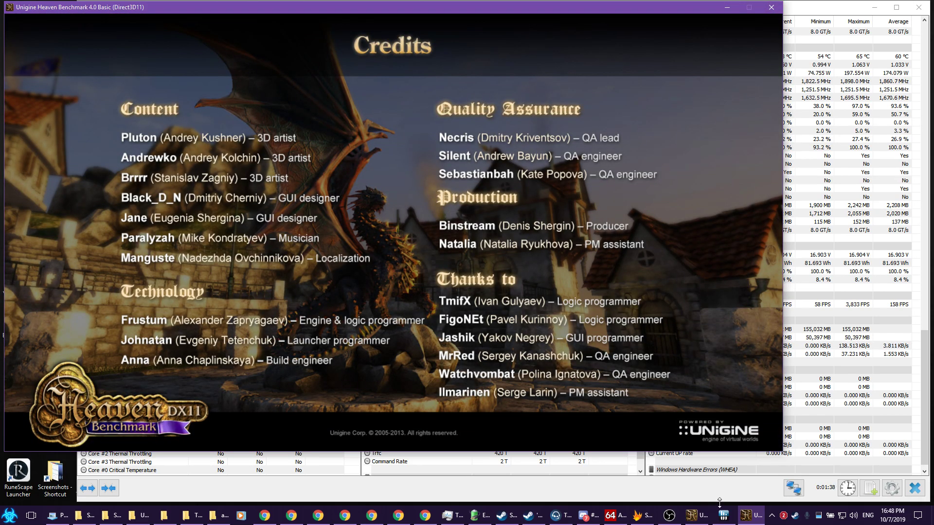
{"action": "left_click", "coordinate": [641, 516]}
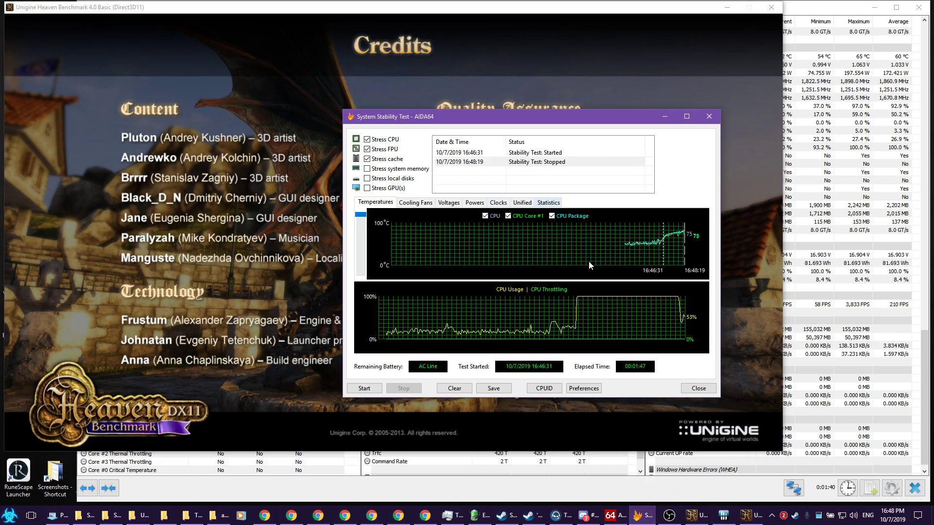
{"action": "left_click", "coordinate": [846, 490]}
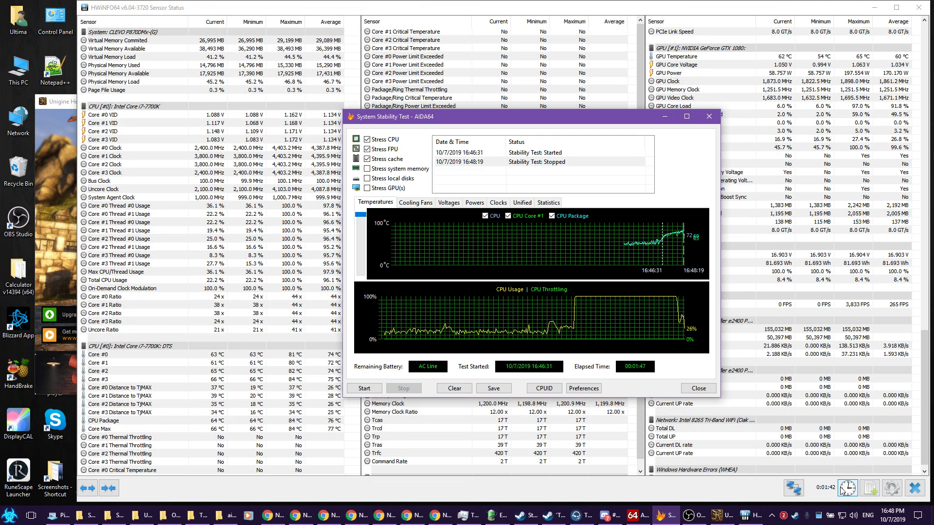